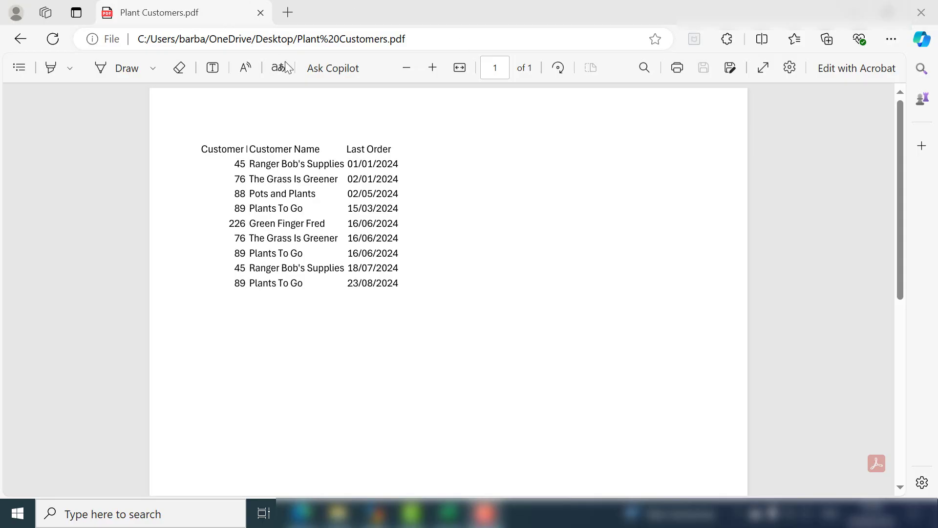
Set Copilot's answer source to 'This page' so it uses Plant Customers.pdf, ready for a message.
click(921, 42)
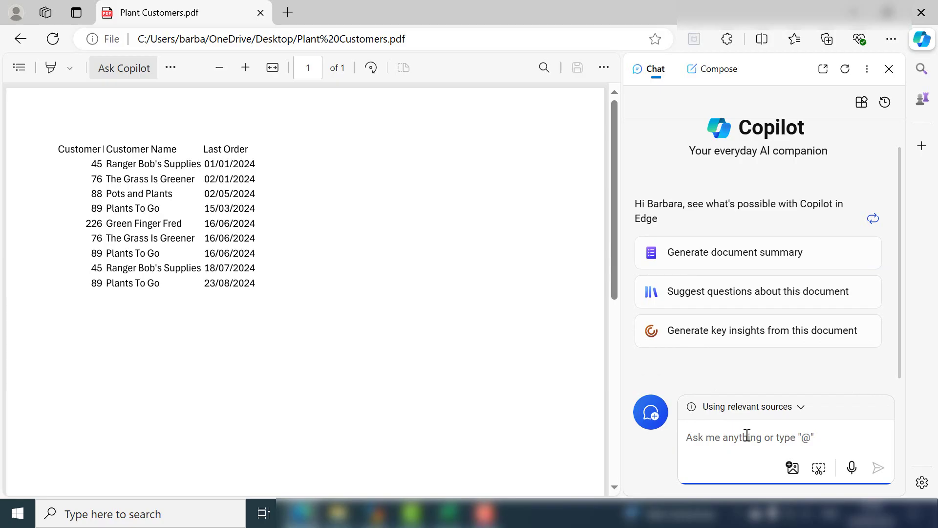
click(788, 408)
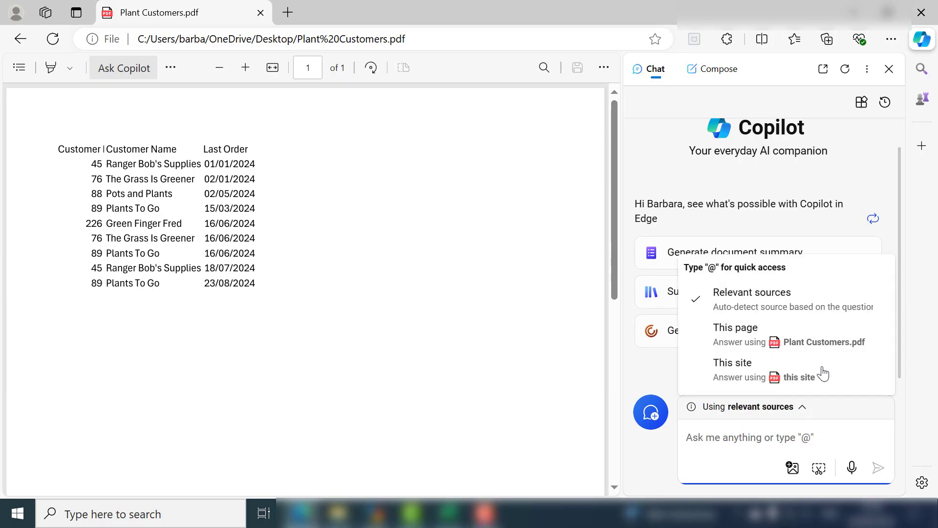
click(825, 343)
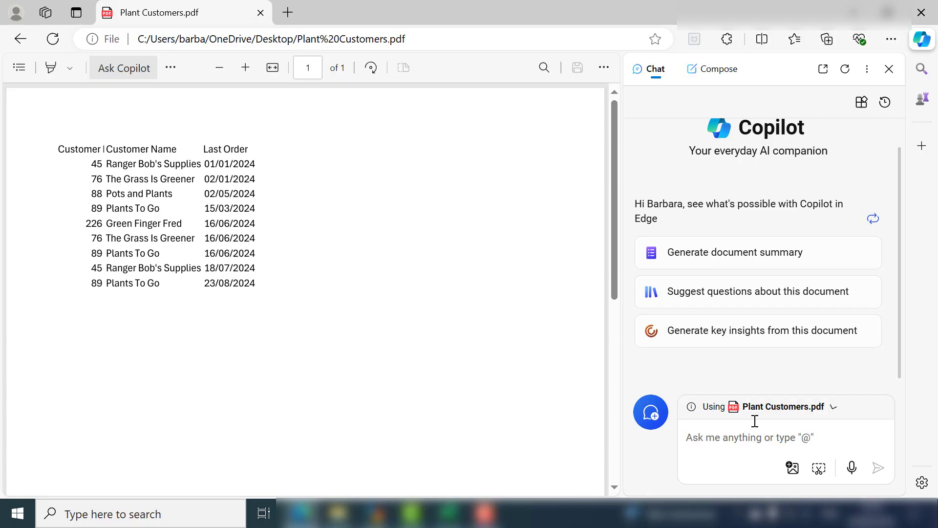
click(727, 438)
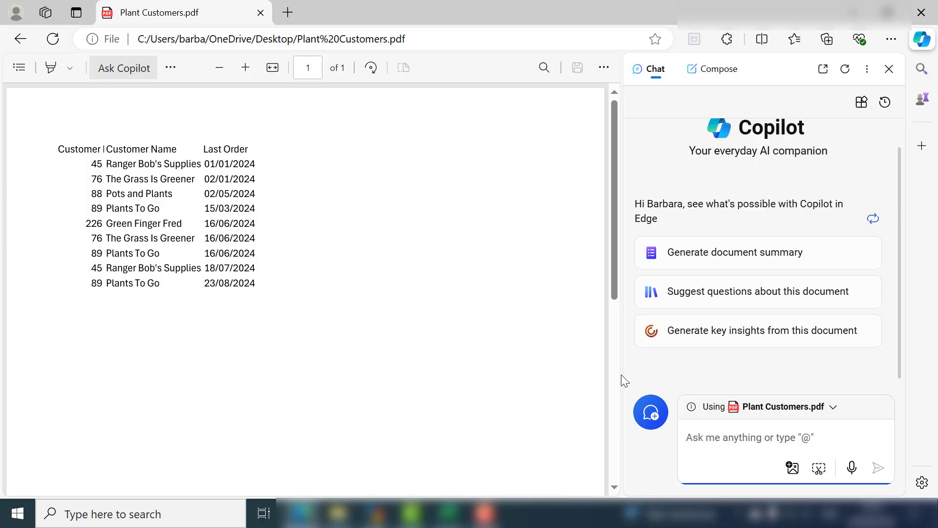
Send the pasted prompt requesting an Excel-ready customer table with a Date of extract column.
text(provide me with a table to copy into Excel.  this table should contain the customer ID, Customer name and Last Order as Columns.  Add a new Column named Date of extract and insert todays date in each row of data.)
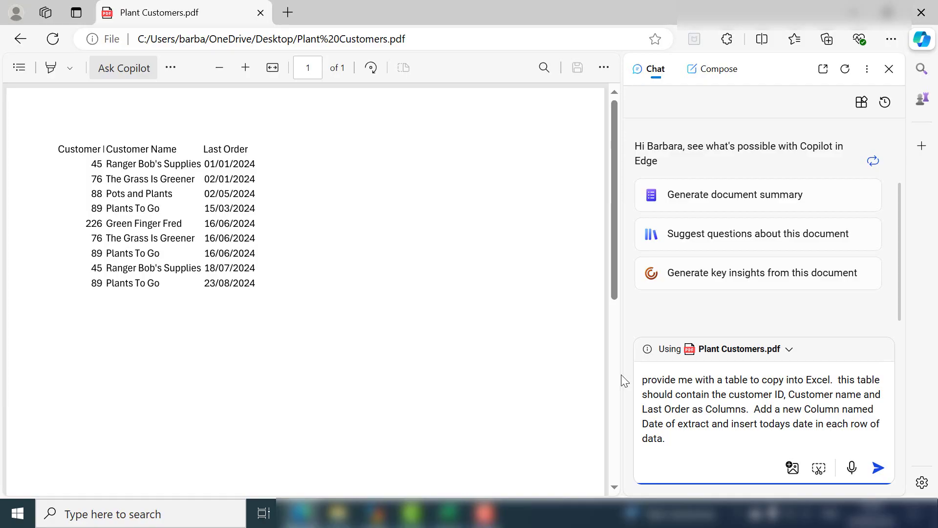
click(880, 469)
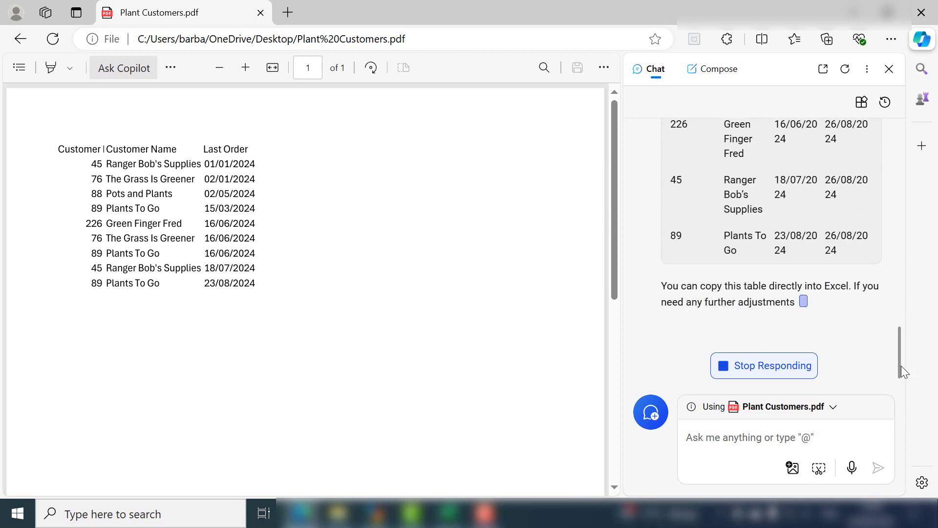
scroll(706, 309, up, 5)
scroll(706, 309, up, 2)
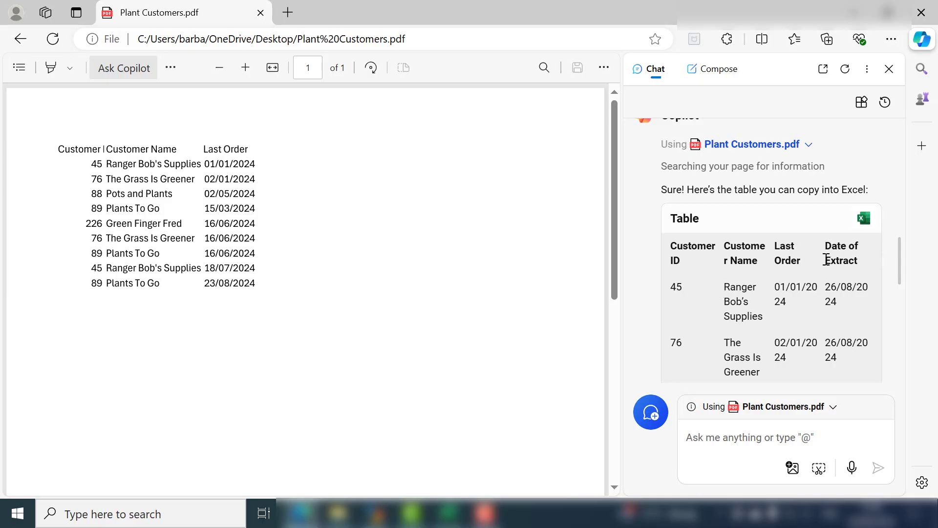
scroll(859, 318, down, 2)
scroll(859, 318, down, 3)
scroll(860, 318, down, 5)
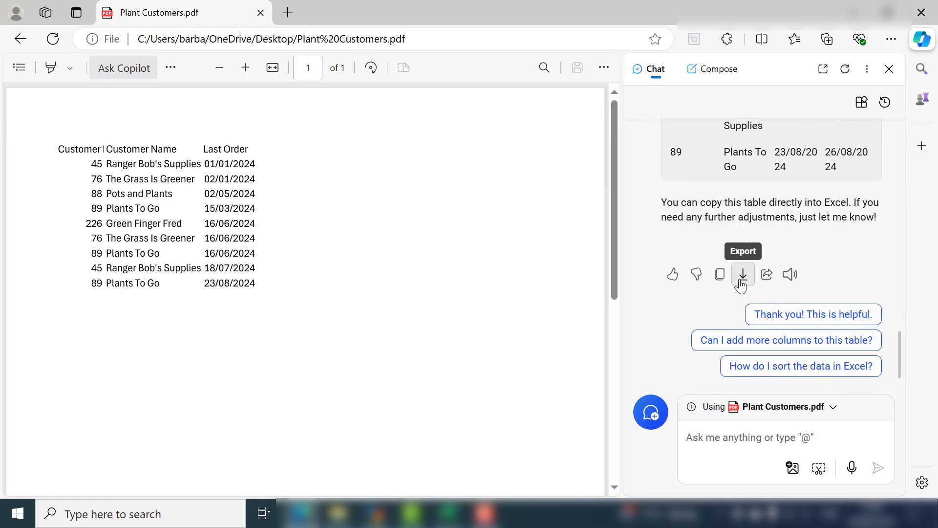
scroll(826, 251, up, 5)
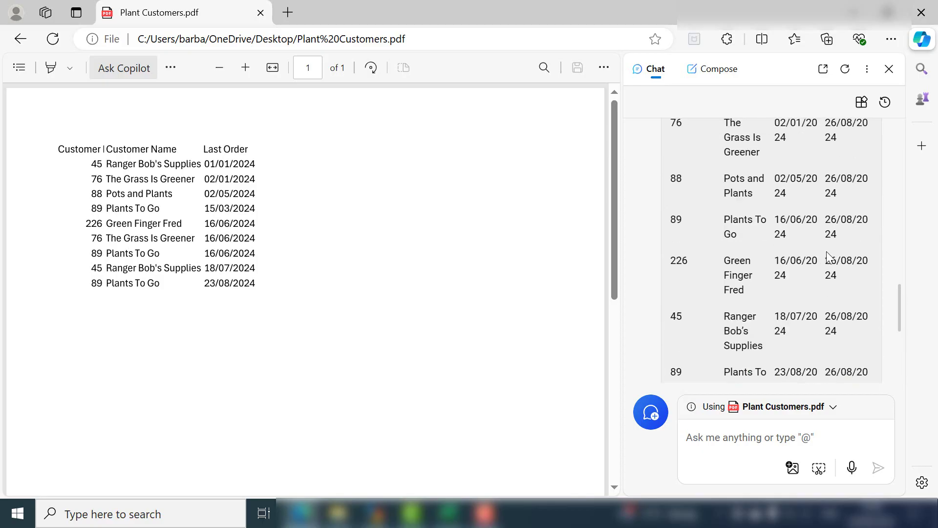
scroll(826, 251, up, 5)
scroll(826, 252, up, 1)
scroll(820, 264, down, 1)
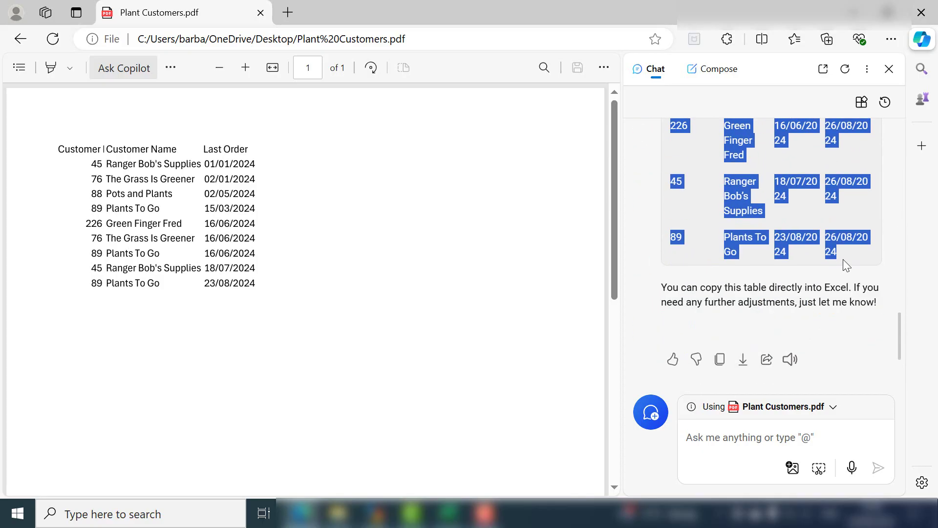
Select Copilot's generated customer table text, including the Date of Extract column.
drag(675, 328, 843, 259)
Paste the customer table into Sheet1 at A1, keeping its source formatting.
click(449, 513)
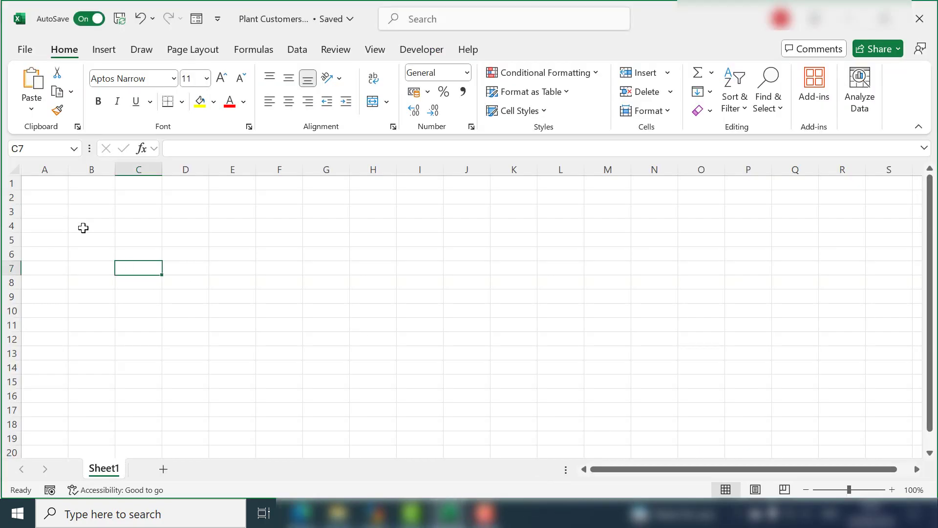
click(44, 184)
click(32, 108)
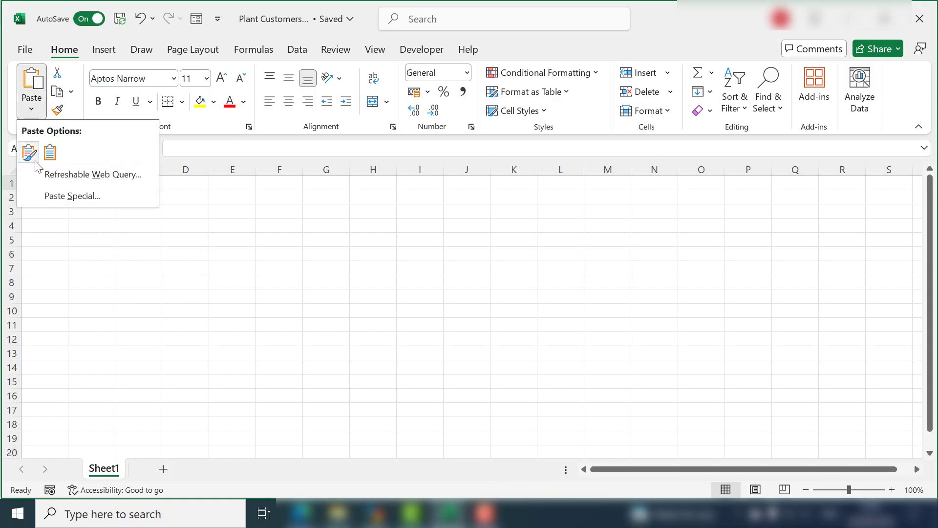
click(30, 151)
click(134, 337)
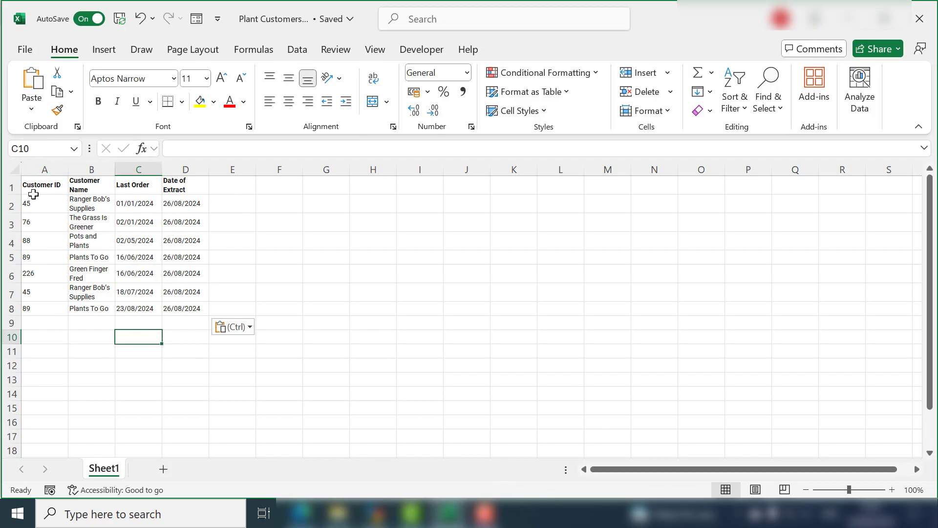
AutoFit every column to its contents and highlight the Date of Extract cells D1 to D8.
click(14, 169)
double_click(68, 169)
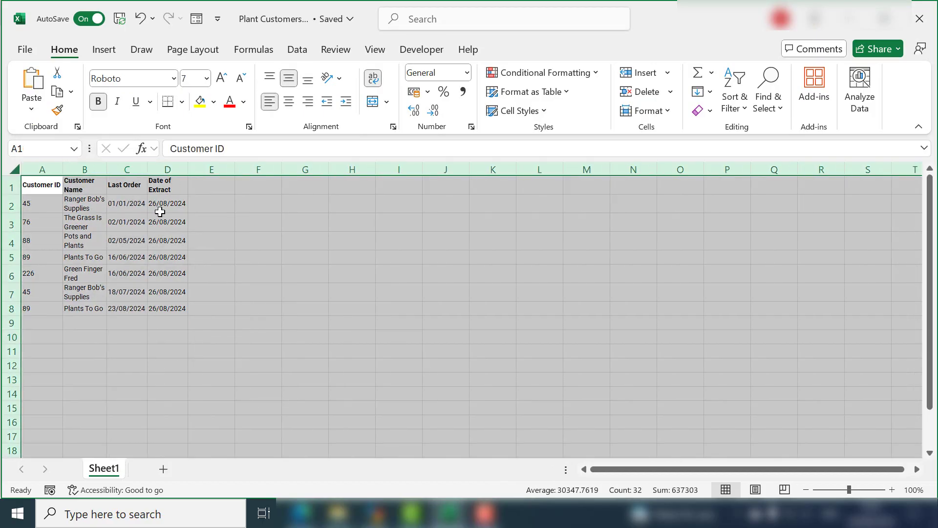
click(195, 352)
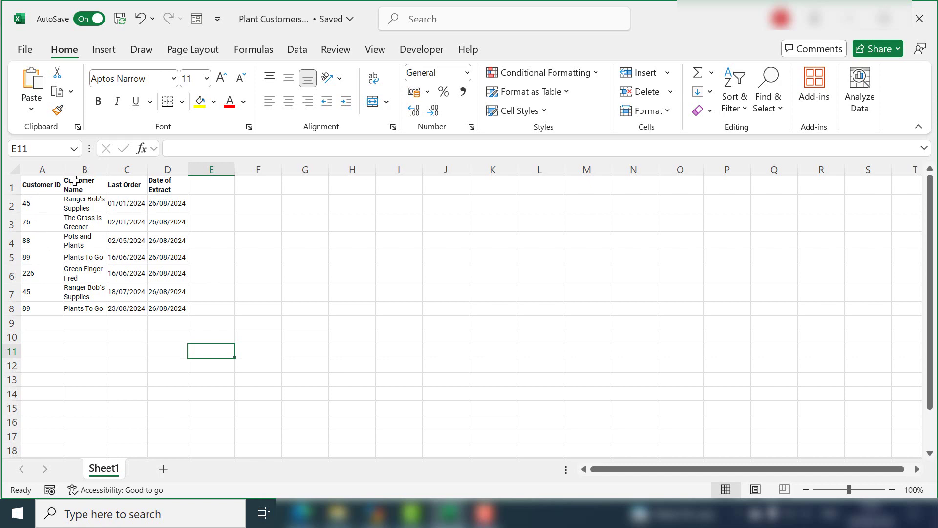
click(165, 187)
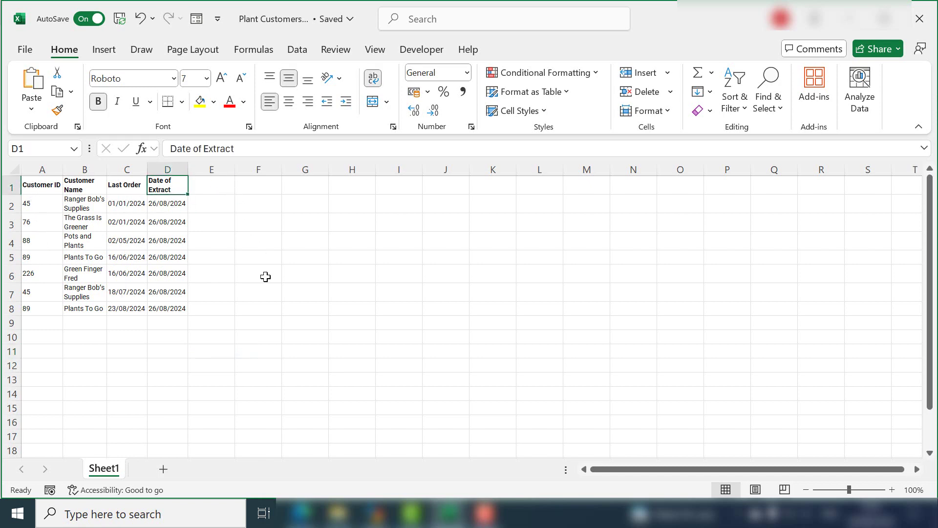
drag(167, 187, 180, 308)
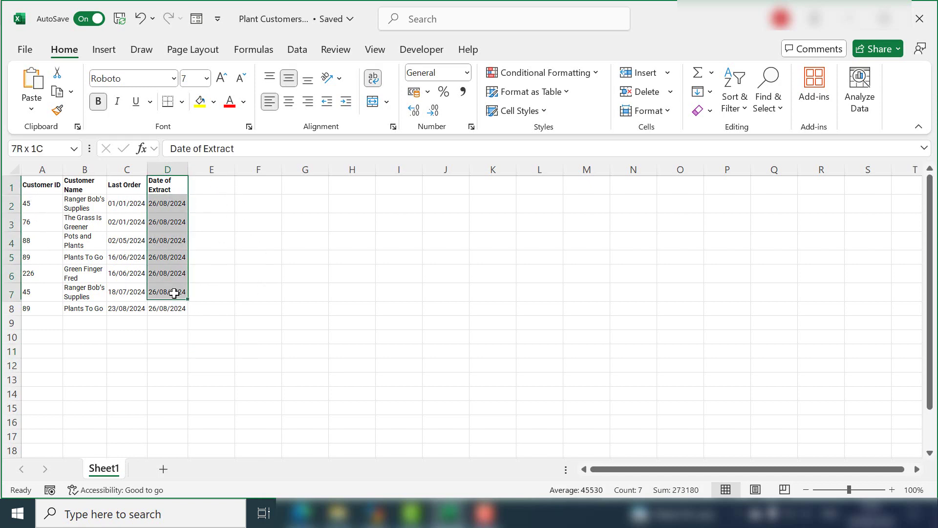